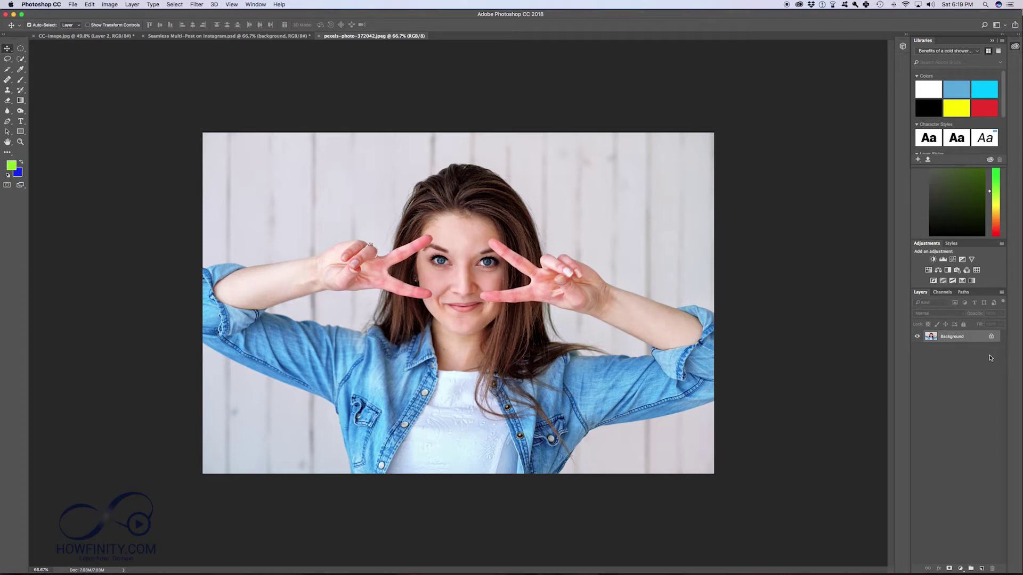
# Unlock the locked Background layer so it becomes the editable Layer 0
pyautogui.click(992, 337)
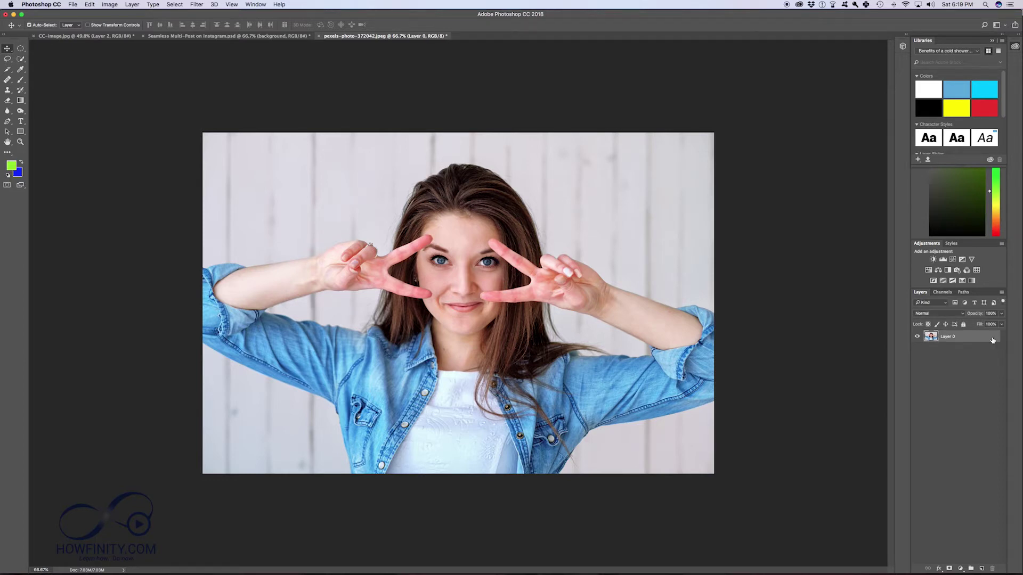
# Undo the unlock and name the photo layer 'Background' as a regular layer
pyautogui.press('super+z')
pyautogui.doubleClick(971, 342)
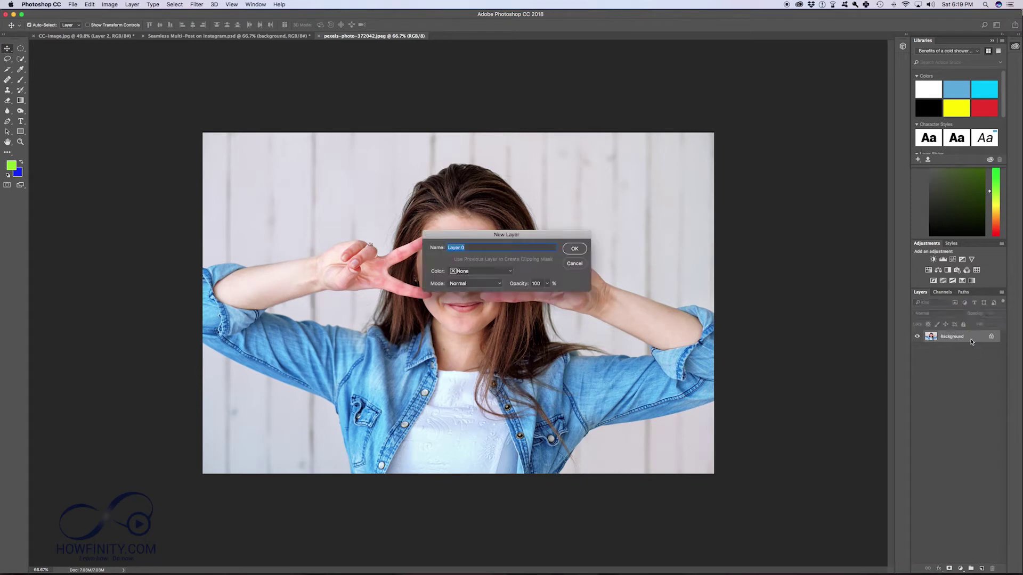
pyautogui.write('Background')
pyautogui.press('Return')
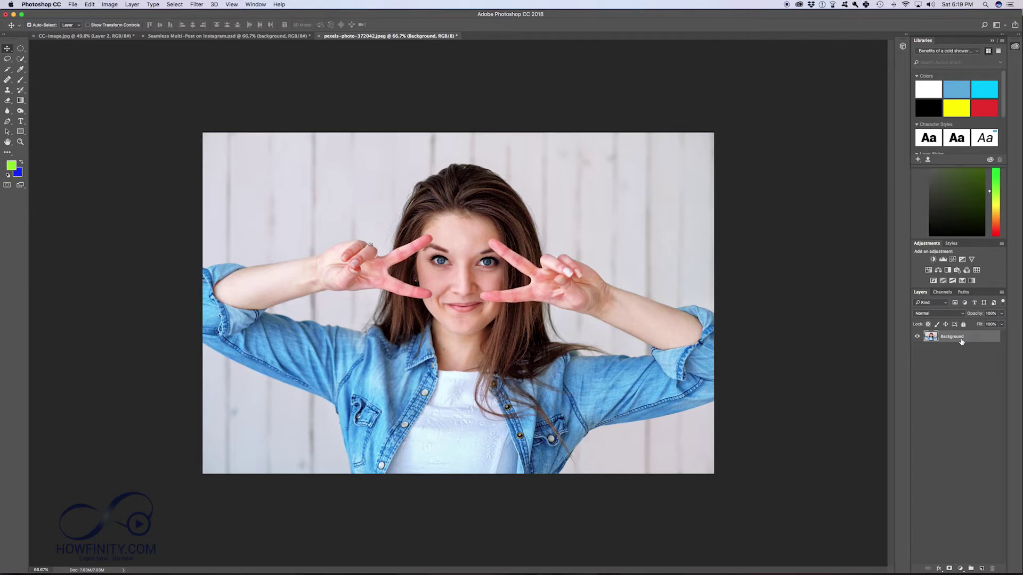
# Test scaling the photo down, then undo it and leave the transform at full size
pyautogui.press('super+t')
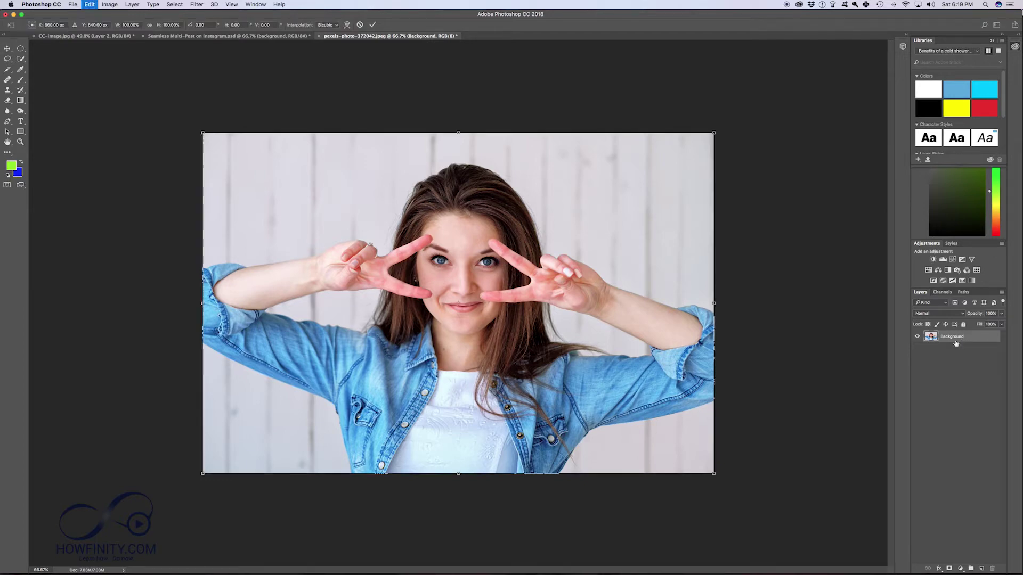
pyautogui.moveTo(714, 132); pyautogui.dragTo(429, 282)
pyautogui.press('super+z')
pyautogui.press('Escape')
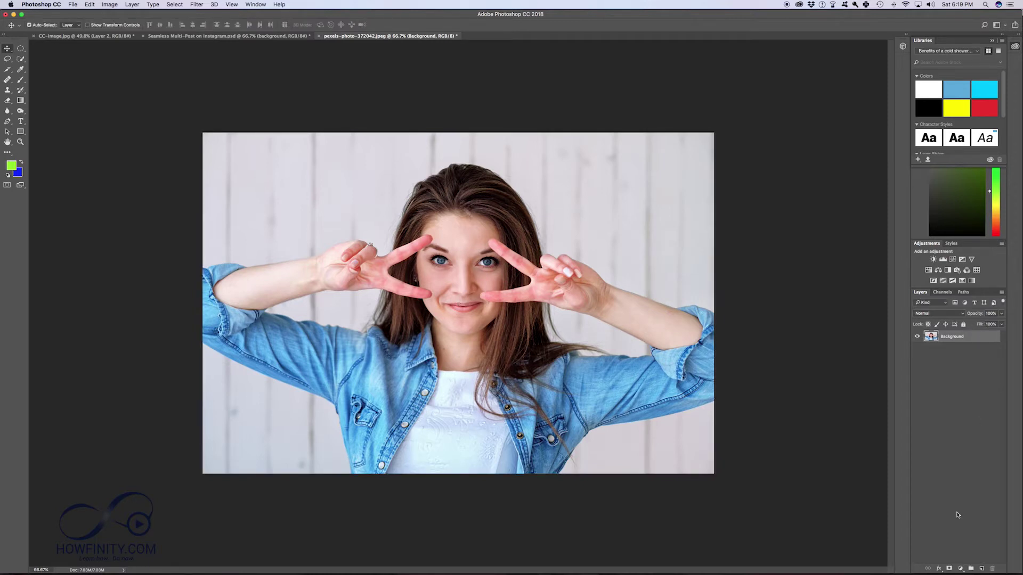
# Duplicate the Background layer as 'Background copy'
pyautogui.rightClick(973, 338)
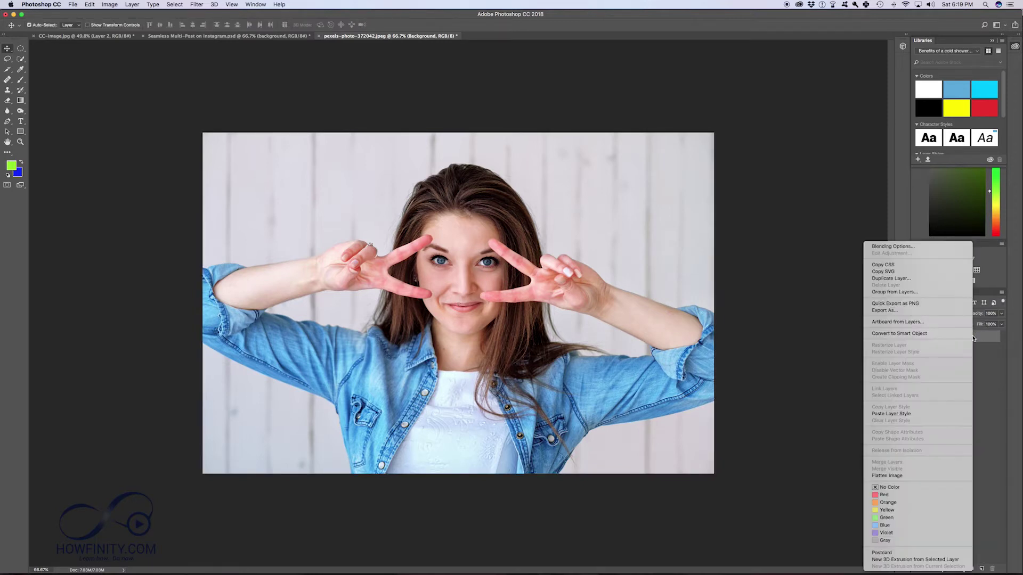
pyautogui.click(895, 278)
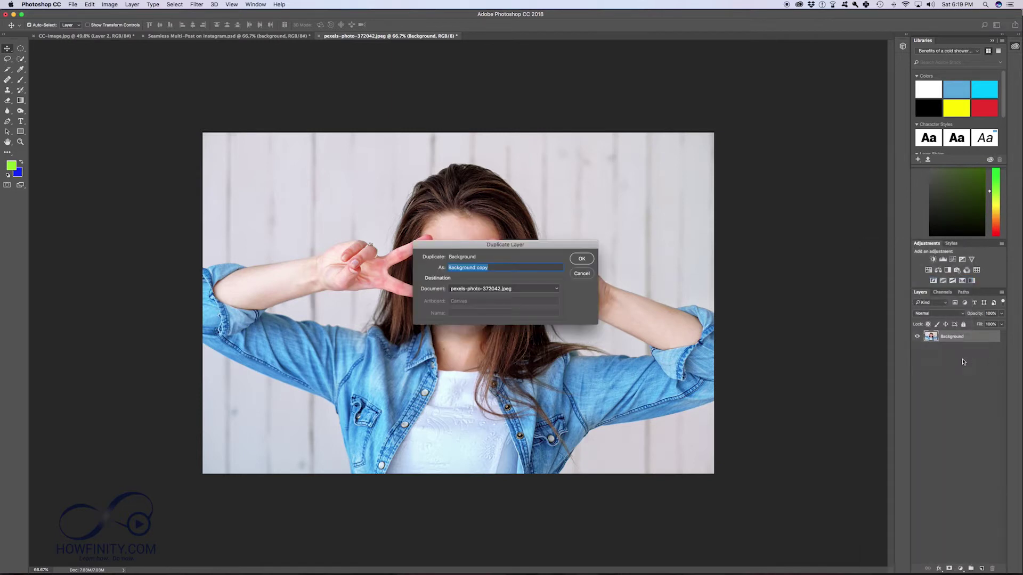
pyautogui.press('Return')
# Hide the original Background layer and select Background copy
pyautogui.click(969, 351)
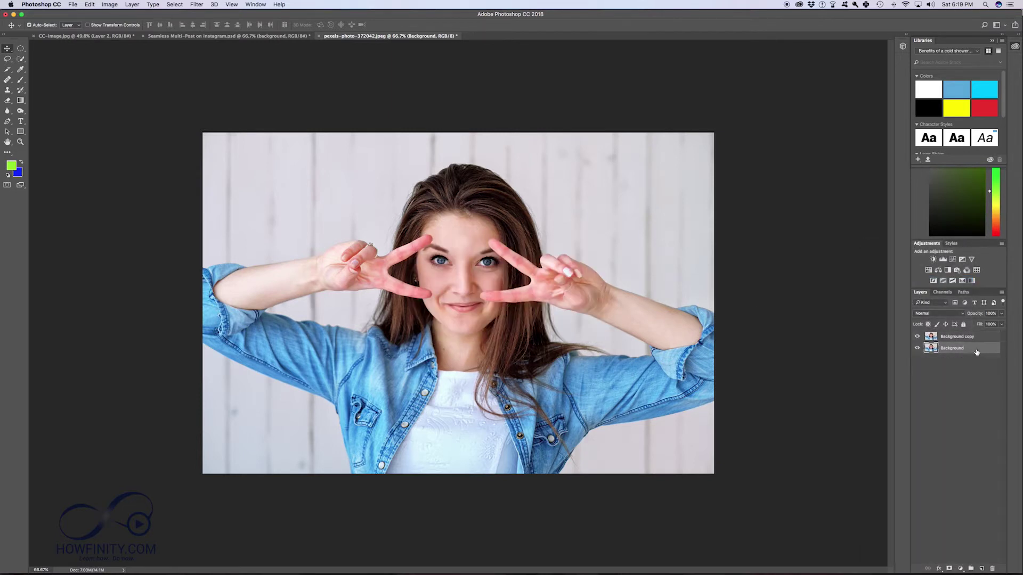
pyautogui.click(917, 349)
pyautogui.click(916, 348)
pyautogui.click(978, 338)
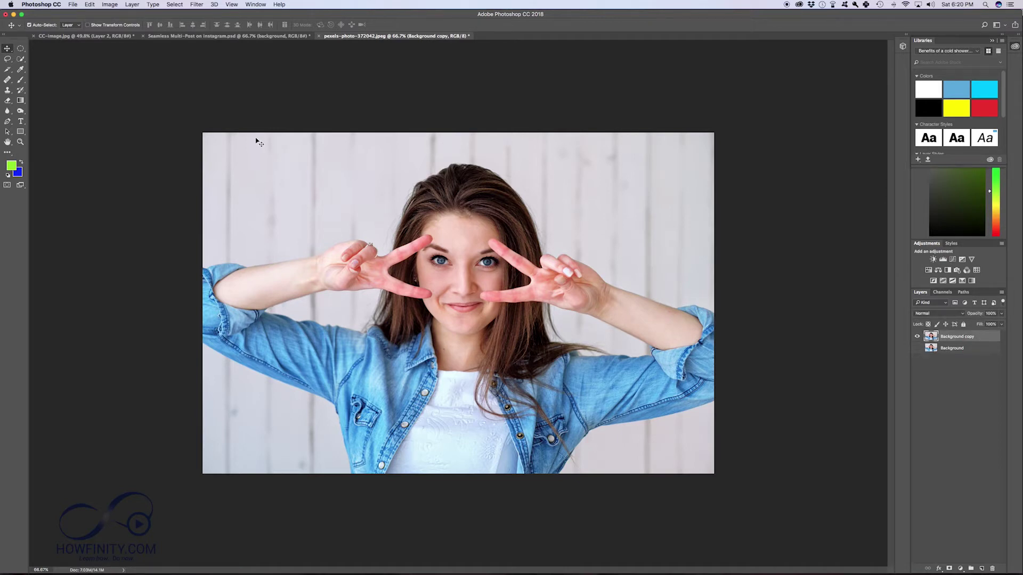
# Free Transform Background copy down to about 67% and centre it on the canvas
pyautogui.click(89, 4)
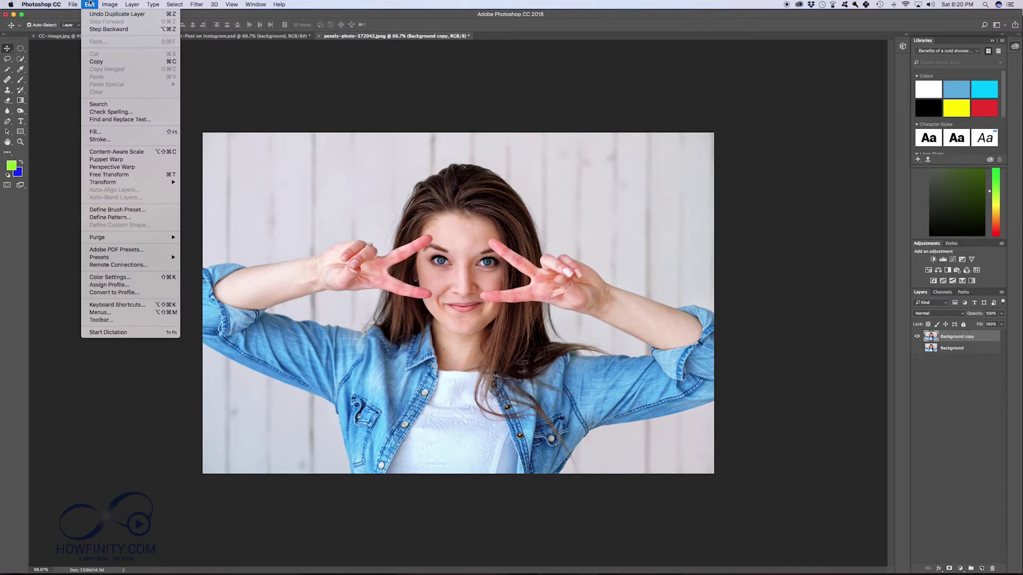
pyautogui.moveTo(121, 185)
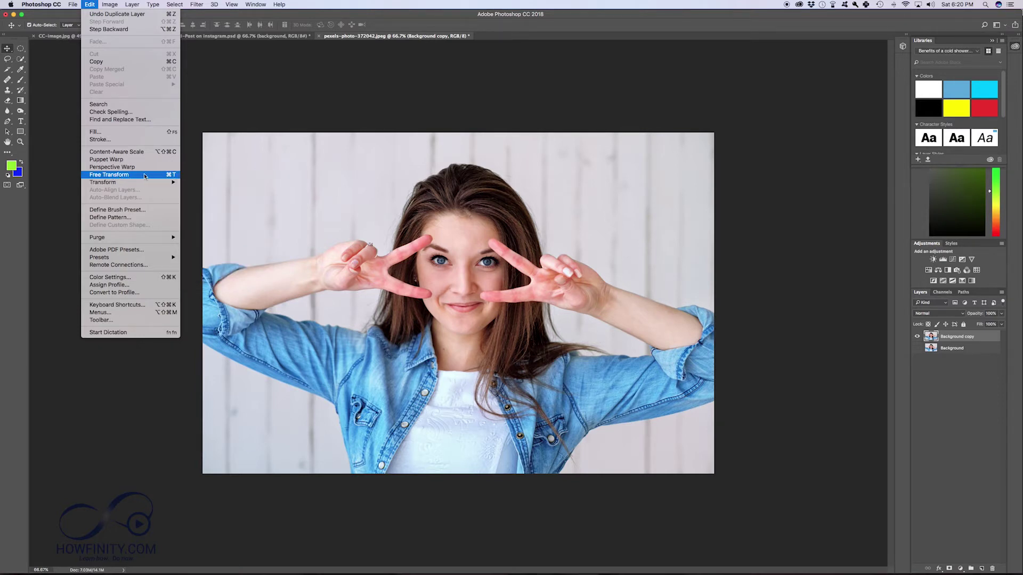
pyautogui.click(143, 176)
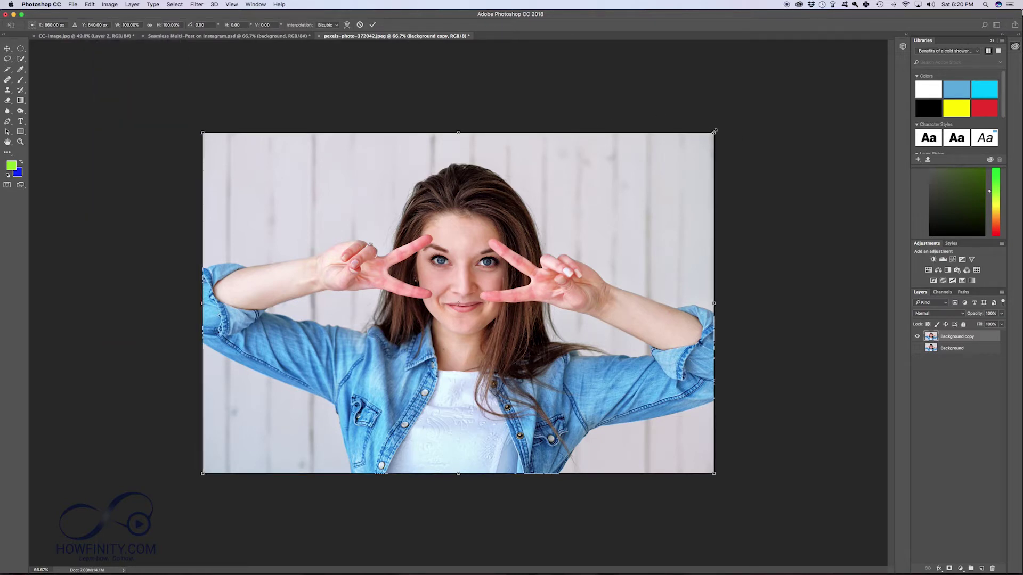
pyautogui.moveTo(713, 131); pyautogui.dragTo(527, 213)
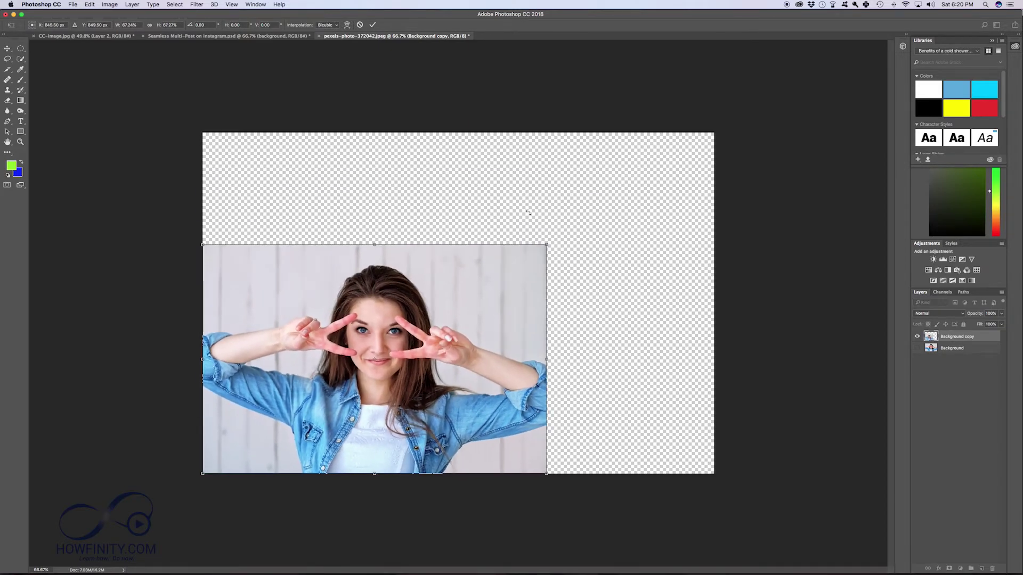
pyautogui.moveTo(469, 278); pyautogui.dragTo(546, 209)
pyautogui.moveTo(455, 177); pyautogui.dragTo(473, 192)
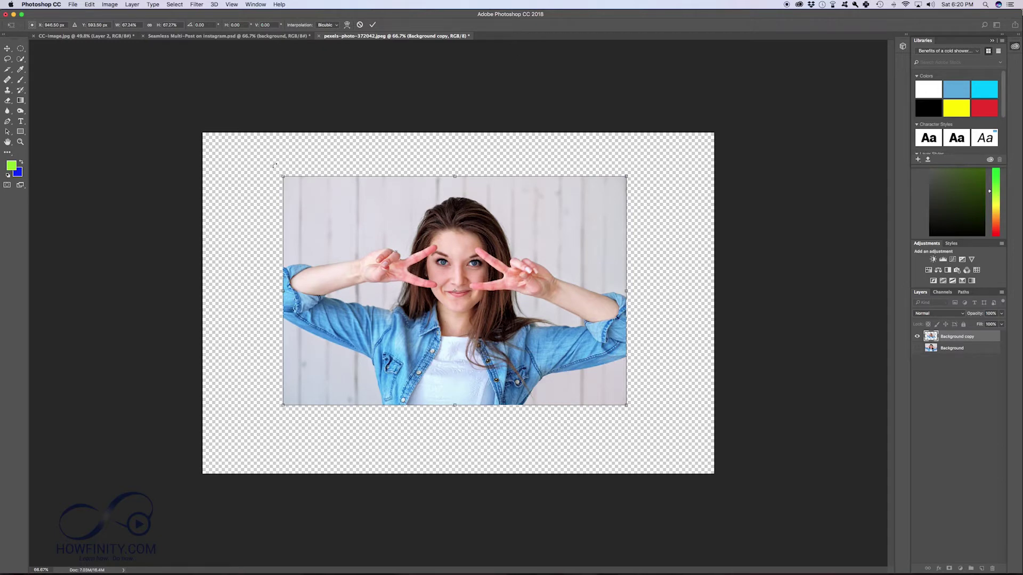
# Try rotating the copy around a moved pivot, then around the recentred pivot
pyautogui.moveTo(274, 165)
pyautogui.mouseDown()
pyautogui.moveTo(256, 247)
pyautogui.moveTo(250, 151)
pyautogui.moveTo(250, 187)
pyautogui.moveTo(271, 163)
pyautogui.mouseUp()
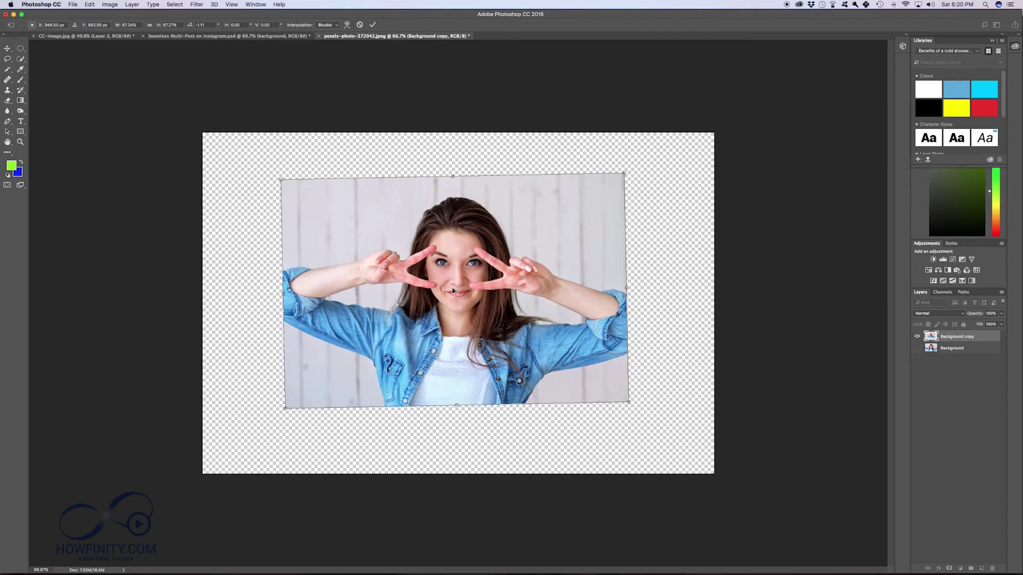
pyautogui.moveTo(455, 292); pyautogui.dragTo(308, 214)
pyautogui.moveTo(272, 176)
pyautogui.mouseDown()
pyautogui.moveTo(255, 196)
pyautogui.moveTo(253, 235)
pyautogui.moveTo(254, 162)
pyautogui.moveTo(265, 161)
pyautogui.mouseUp()
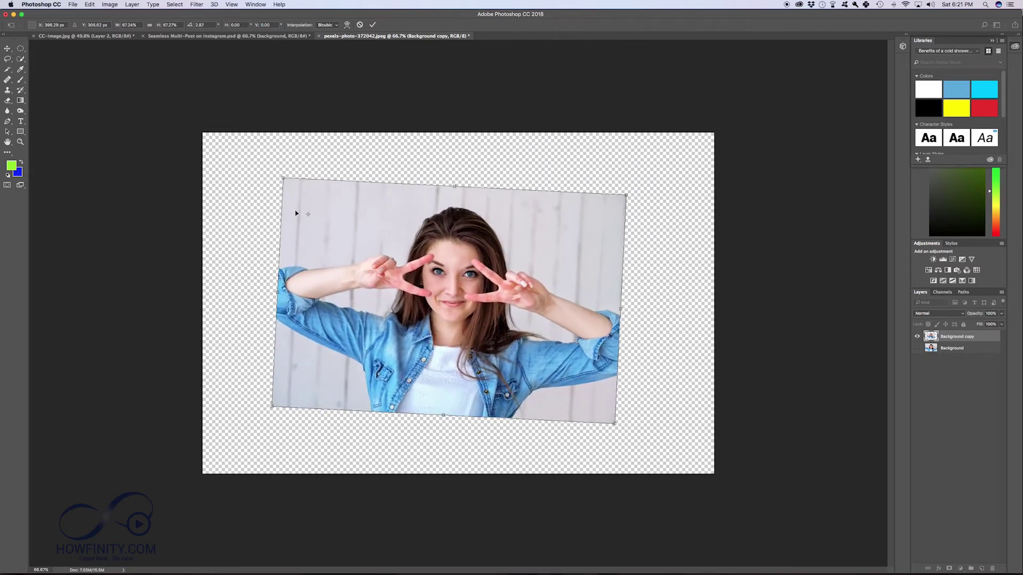
pyautogui.click(32, 27)
pyautogui.moveTo(263, 169); pyautogui.dragTo(246, 241)
# Set the rotation angle back to 0 and commit the transform
pyautogui.click(207, 25)
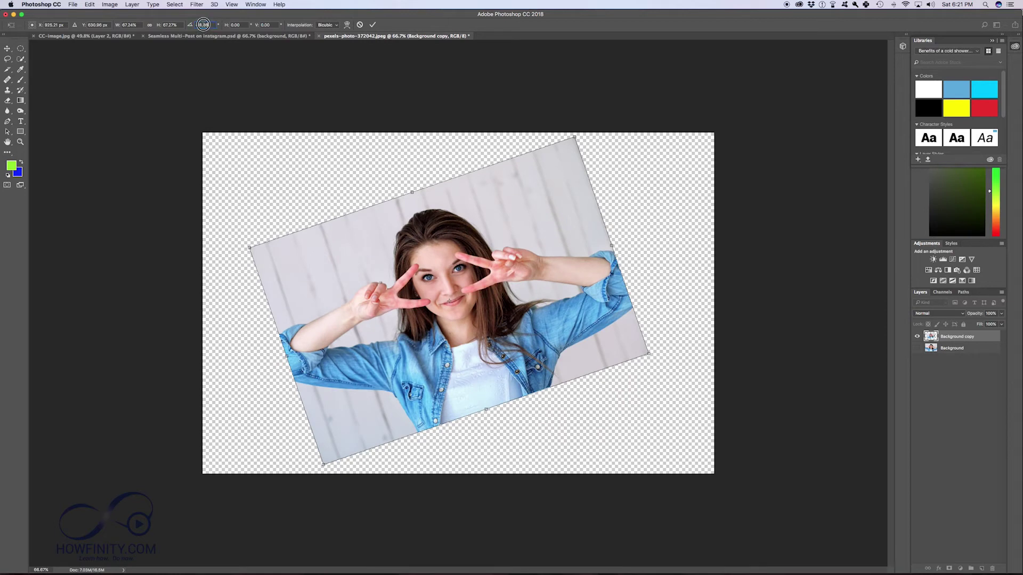
pyautogui.write('0')
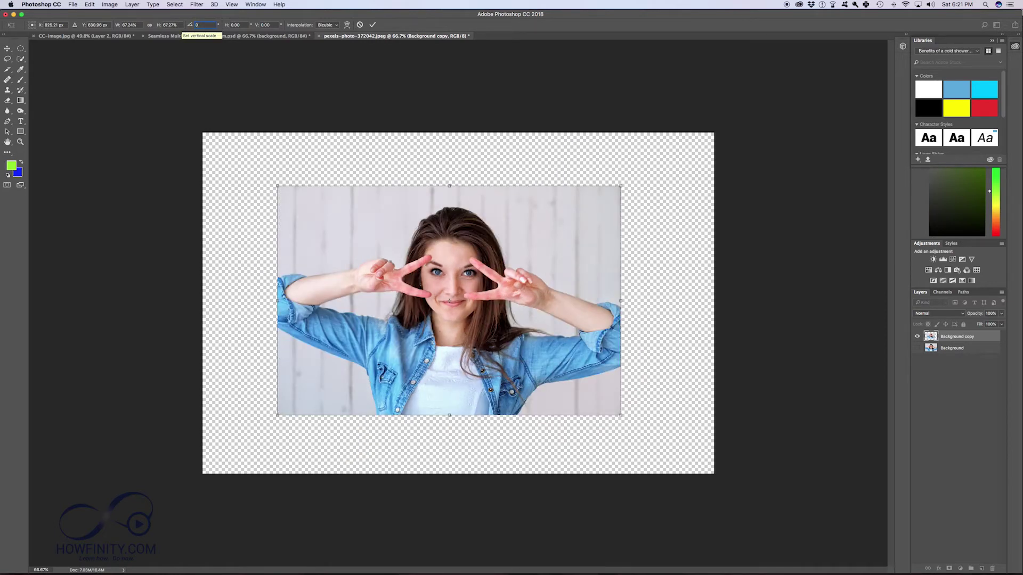
pyautogui.click(372, 25)
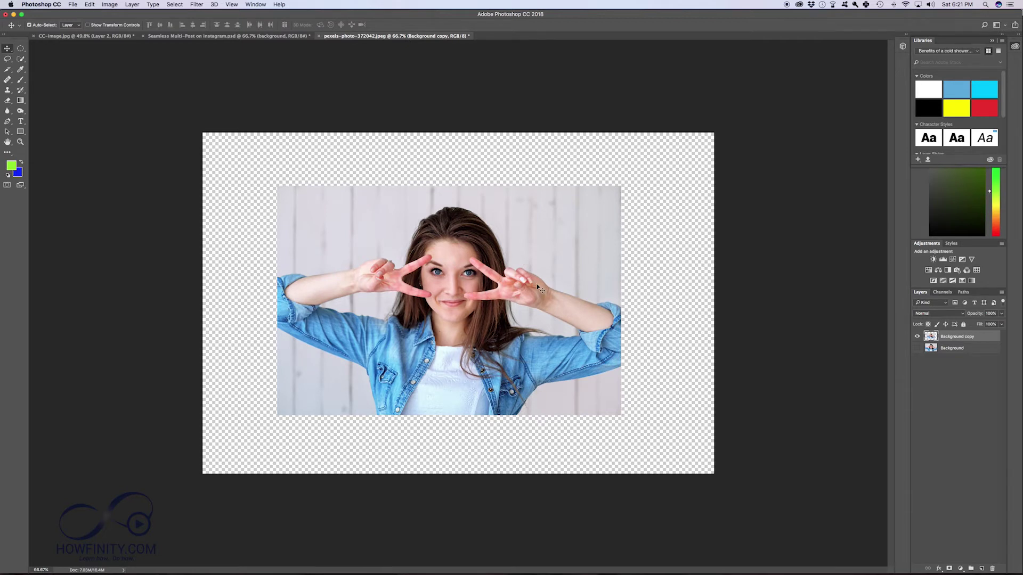
# Experiment with flip horizontal (undone), skew and perspective on the copy
pyautogui.hotkey('ctrl', 't')
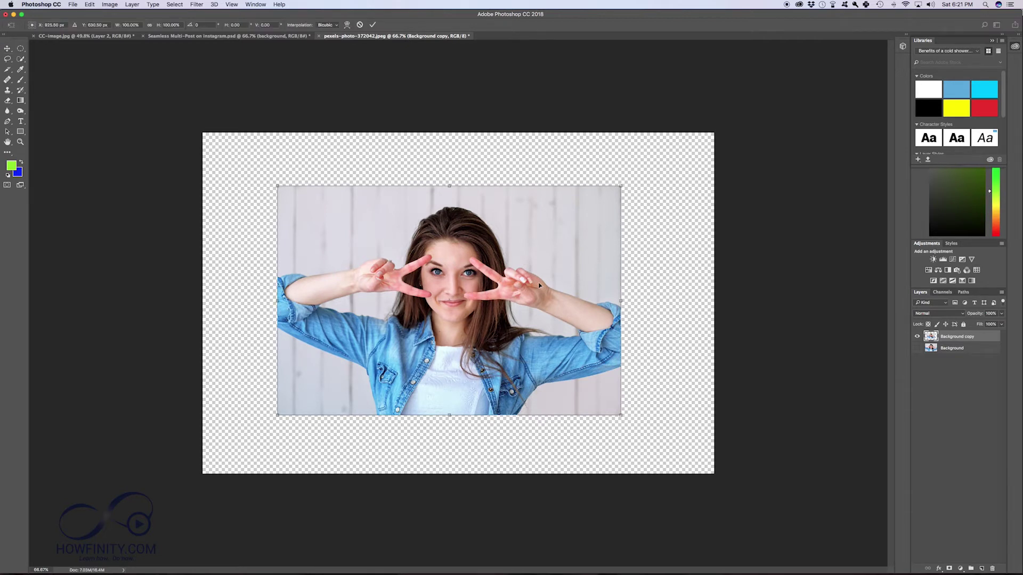
pyautogui.rightClick(601, 204)
pyautogui.click(595, 210)
pyautogui.rightClick(593, 207)
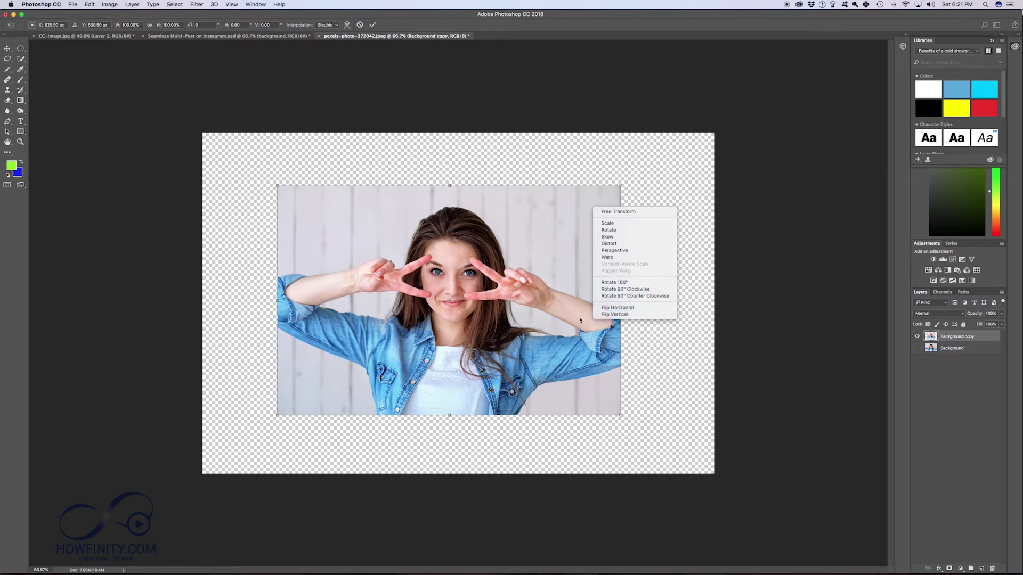
pyautogui.click(621, 307)
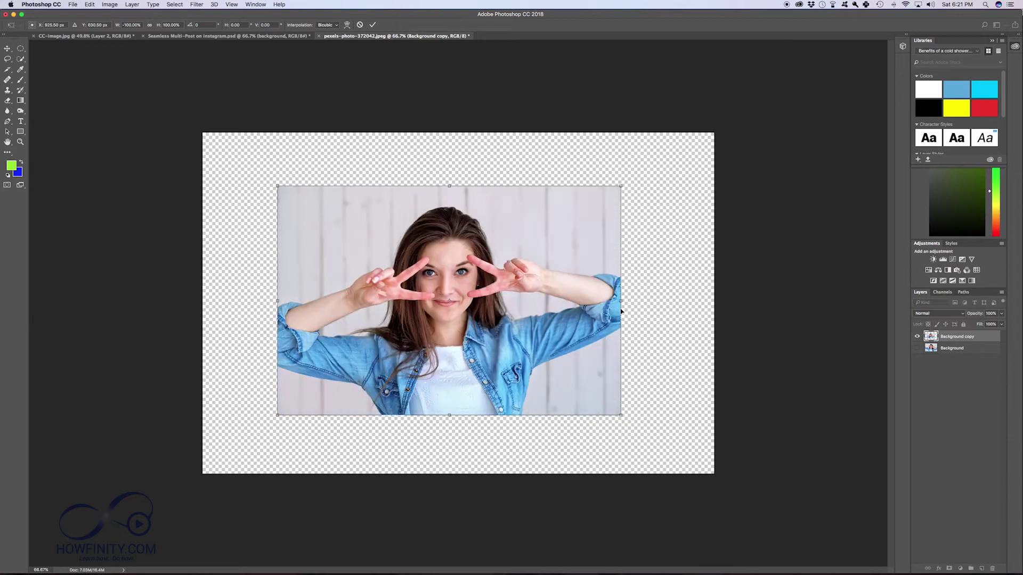
pyautogui.press('super+z')
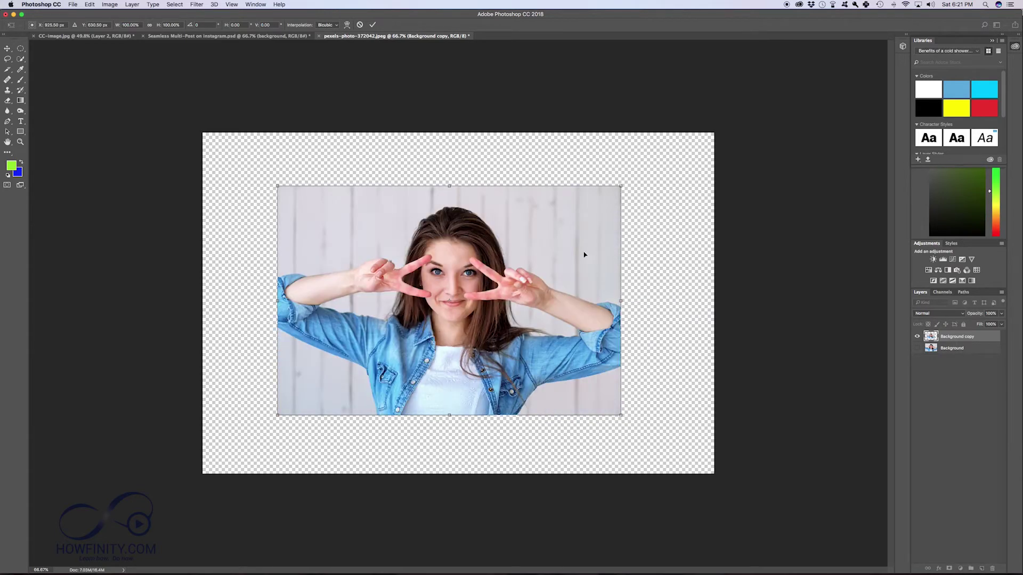
pyautogui.rightClick(584, 252)
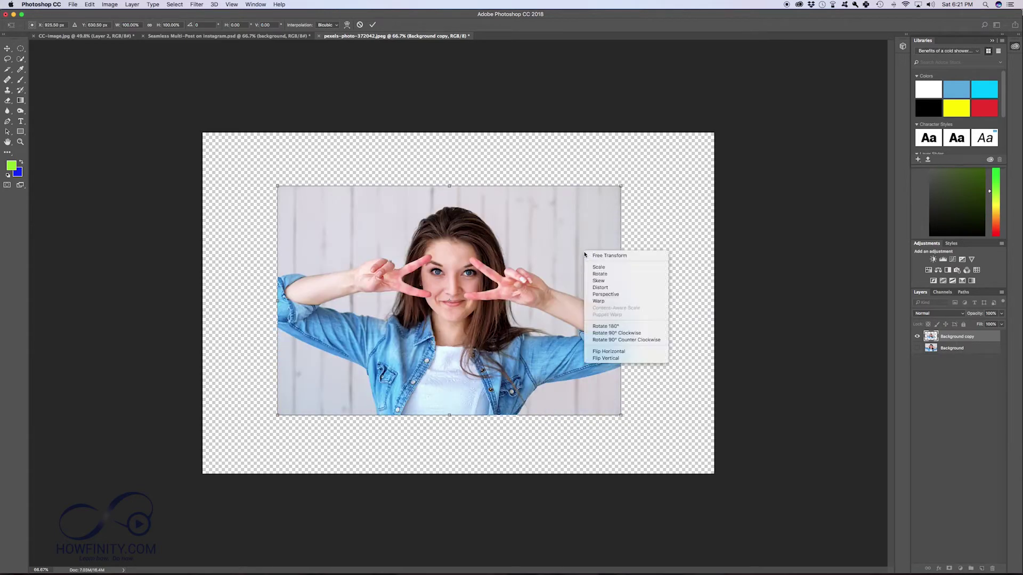
pyautogui.click(599, 280)
pyautogui.moveTo(621, 186); pyautogui.dragTo(554, 235)
pyautogui.rightClick(558, 234)
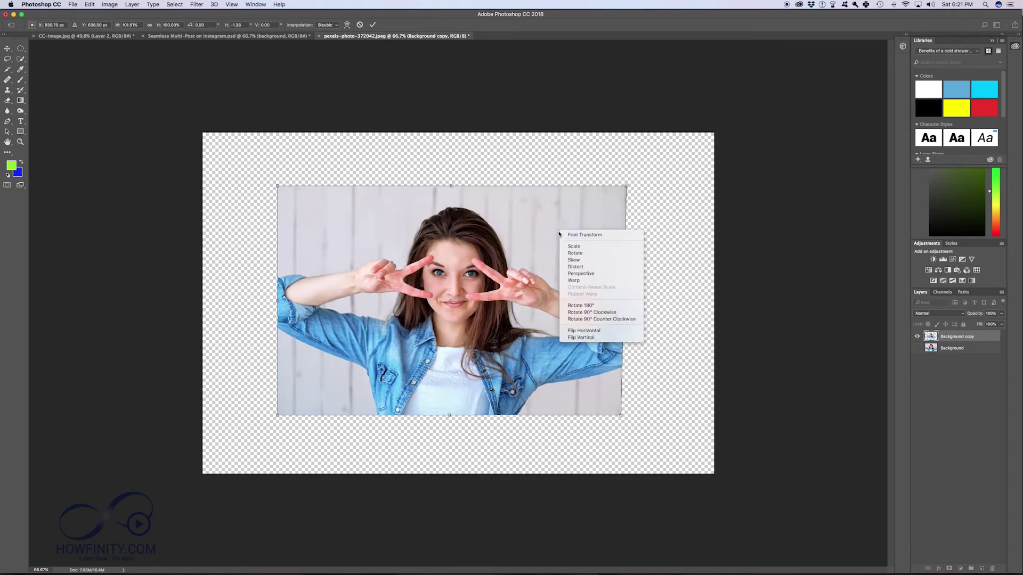
pyautogui.click(588, 273)
pyautogui.moveTo(627, 186); pyautogui.dragTo(600, 220)
# Warp the copy with a preset warp style, reduce its bend, and commit it
pyautogui.rightClick(602, 220)
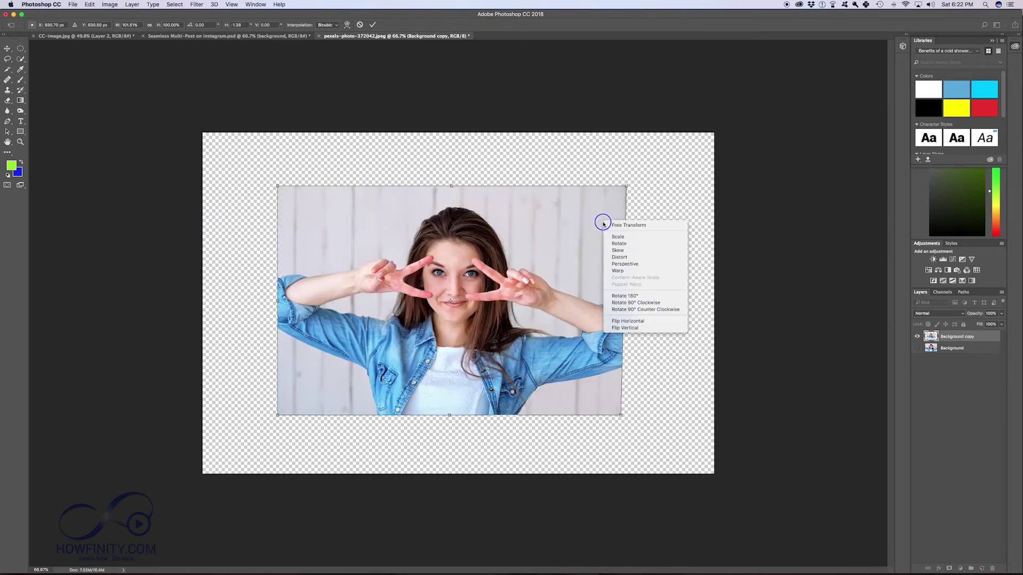
pyautogui.click(623, 271)
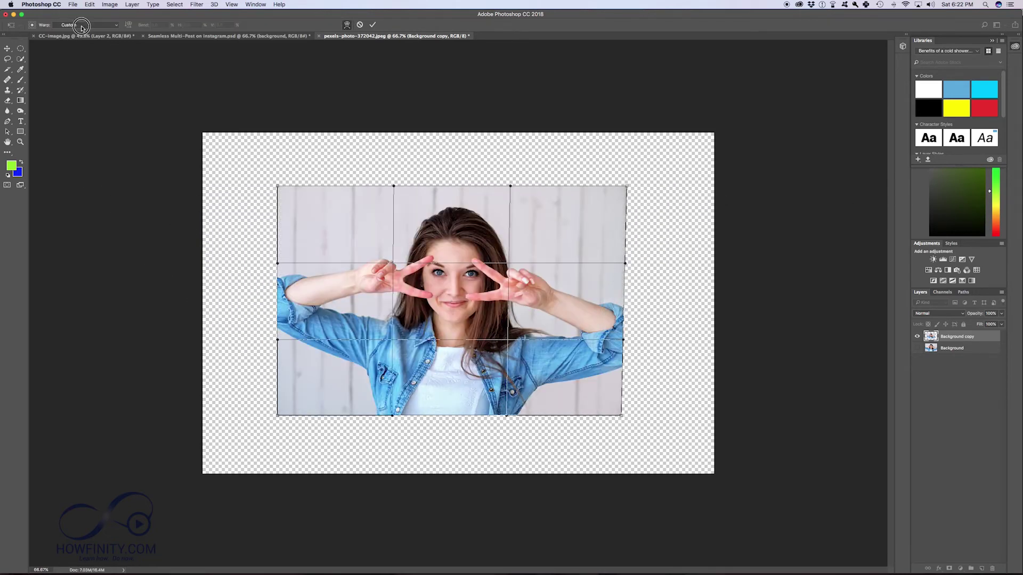
pyautogui.click(85, 25)
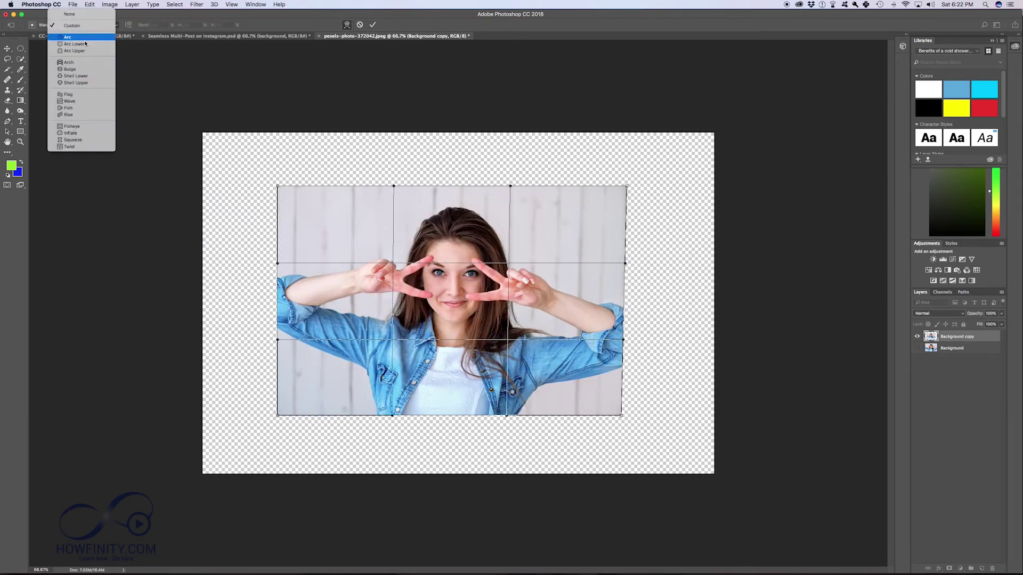
pyautogui.click(76, 109)
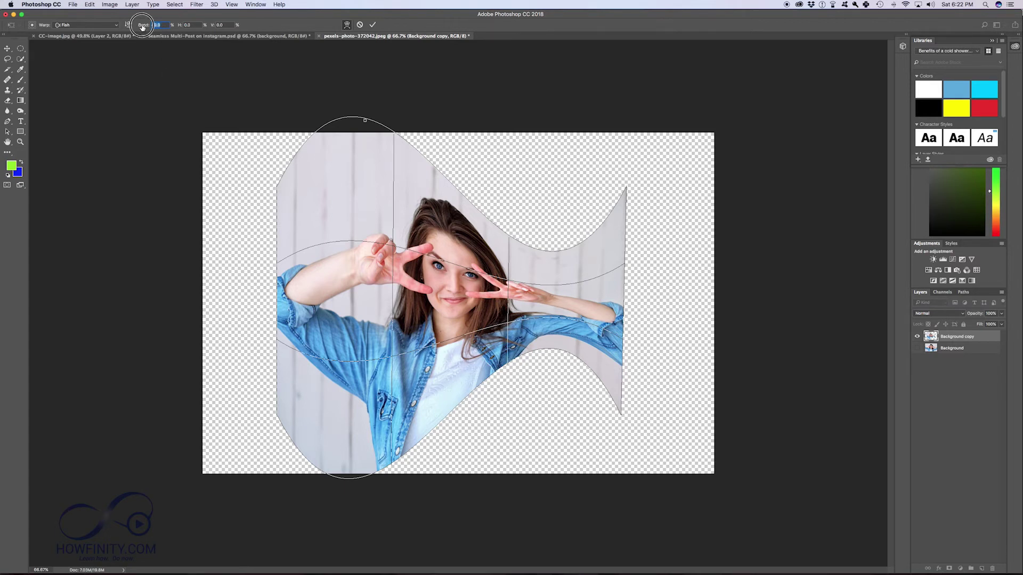
pyautogui.moveTo(144, 28)
pyautogui.mouseDown()
pyautogui.moveTo(106, 27)
pyautogui.moveTo(165, 26)
pyautogui.mouseUp()
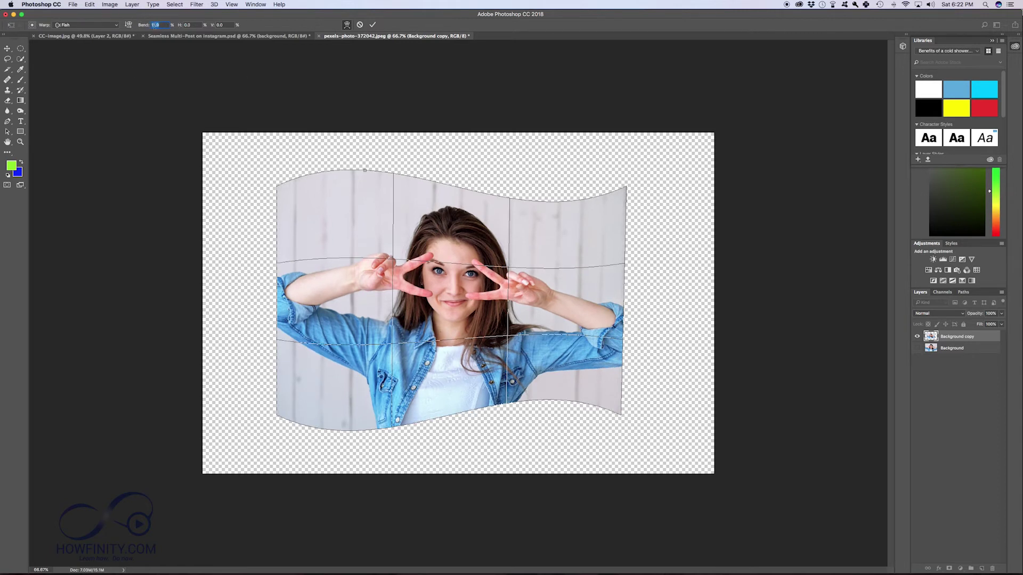
pyautogui.click(372, 25)
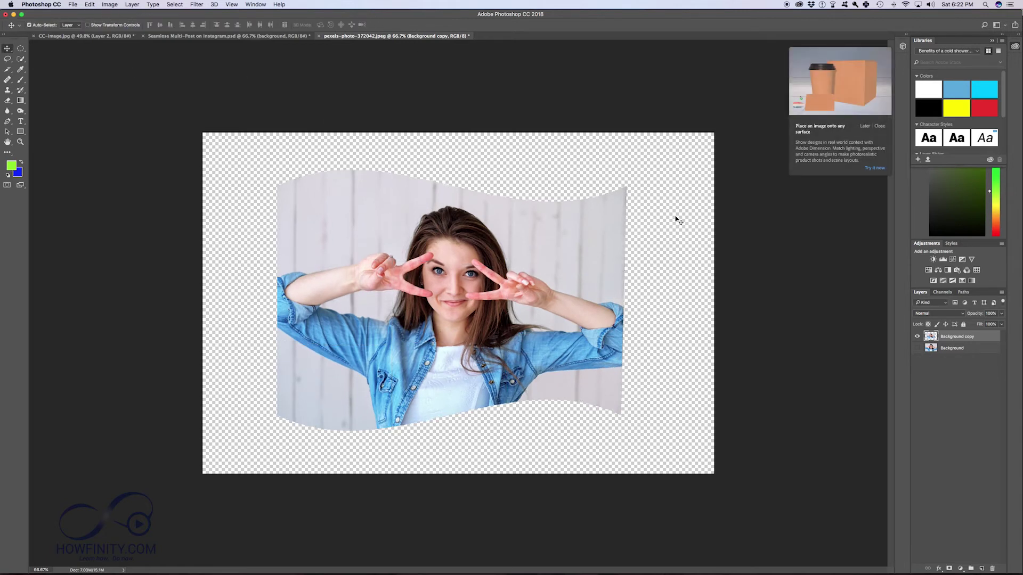
# Undo the warp, delete Background copy, and make the Background layer visible again
pyautogui.press('super+z')
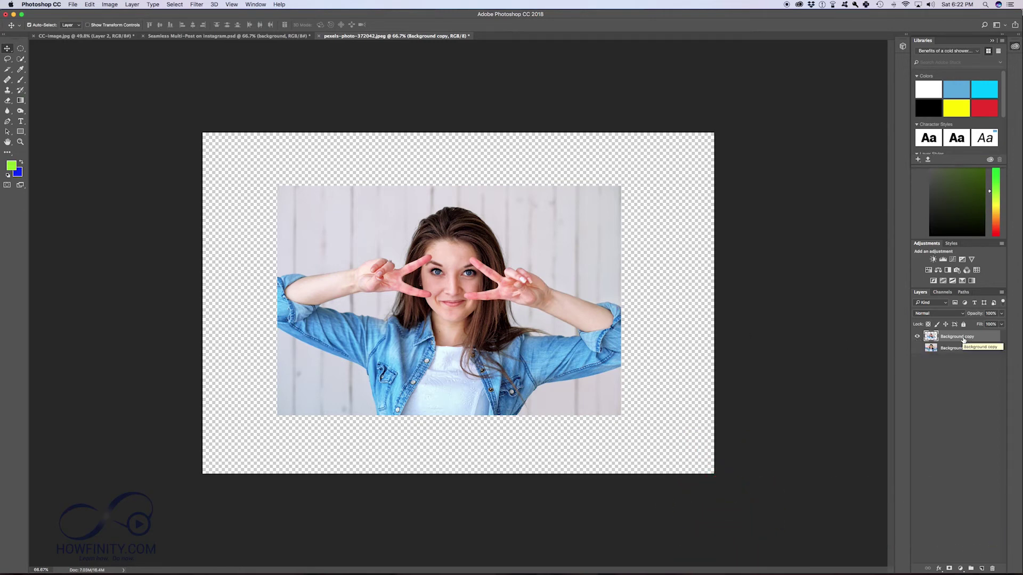
pyautogui.press('BackSpace')
pyautogui.click(917, 336)
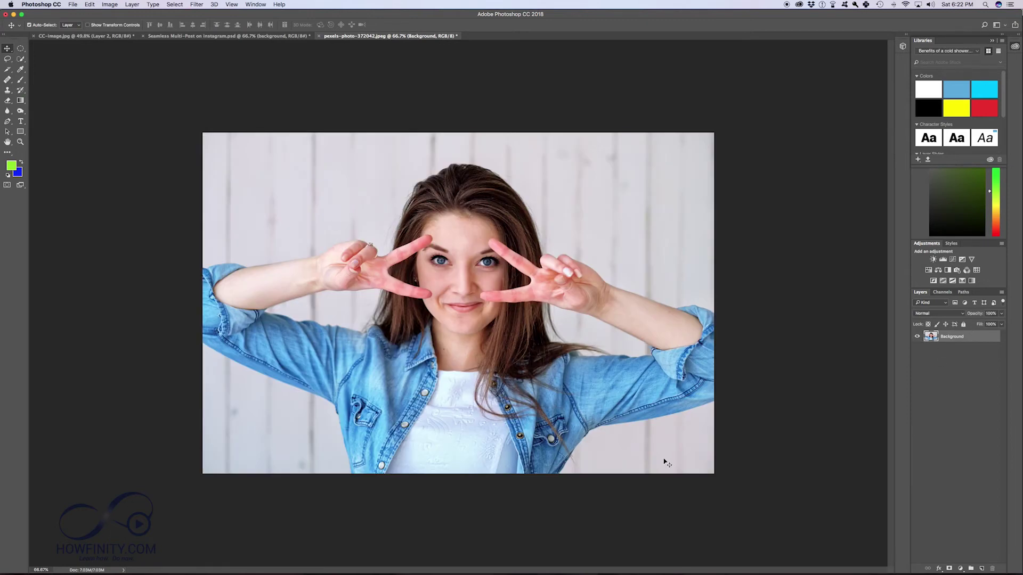
# Duplicate the Background layer again as a new Background copy
pyautogui.rightClick(972, 342)
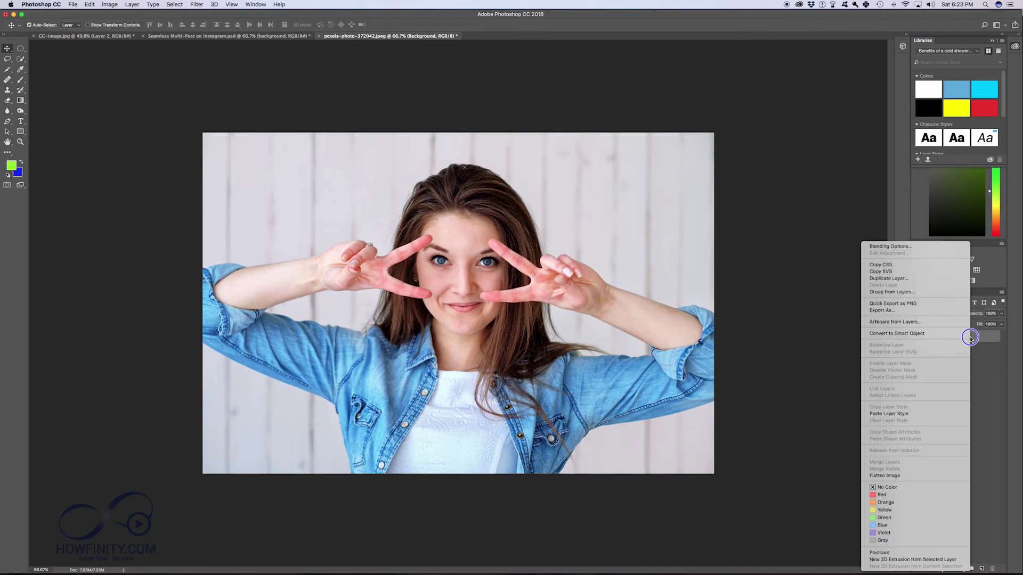
pyautogui.click(888, 279)
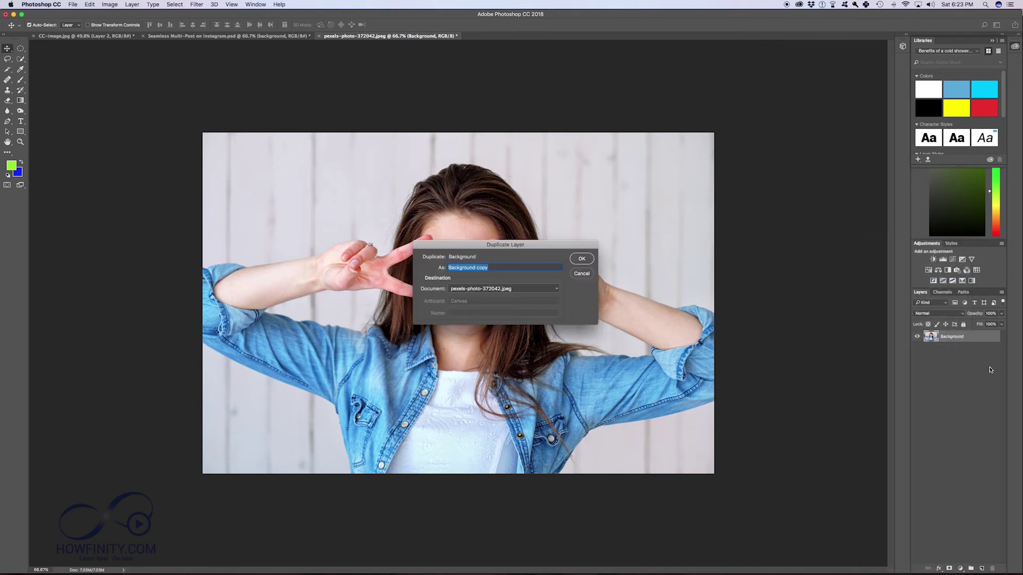
pyautogui.click(579, 259)
# Scale the copy down to about 39% and commit it in the lower middle
pyautogui.press('super+t')
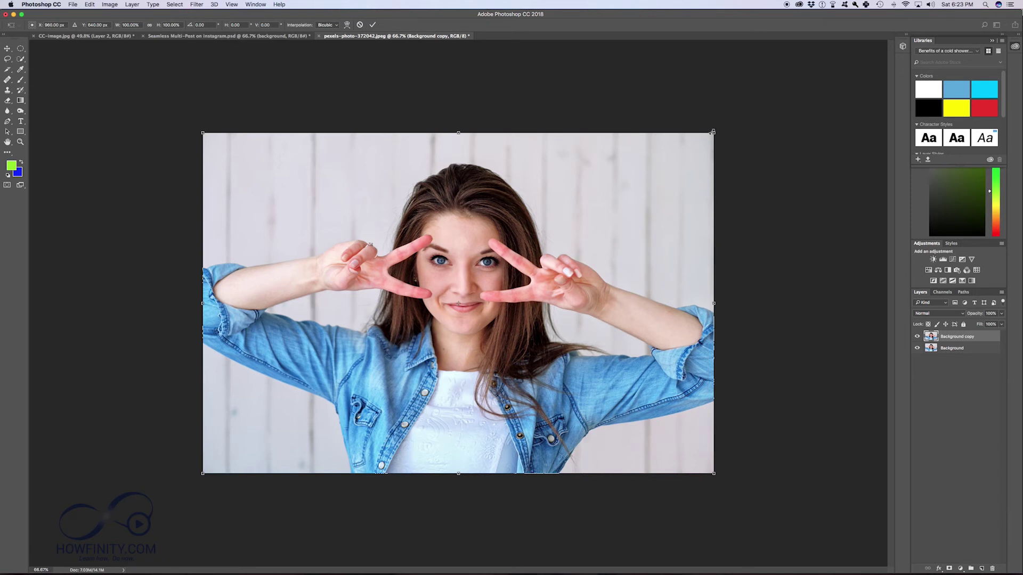
pyautogui.moveTo(713, 131); pyautogui.dragTo(535, 258)
pyautogui.moveTo(488, 295); pyautogui.dragTo(597, 204)
pyautogui.moveTo(645, 159); pyautogui.dragTo(524, 253)
pyautogui.moveTo(469, 281); pyautogui.dragTo(520, 352)
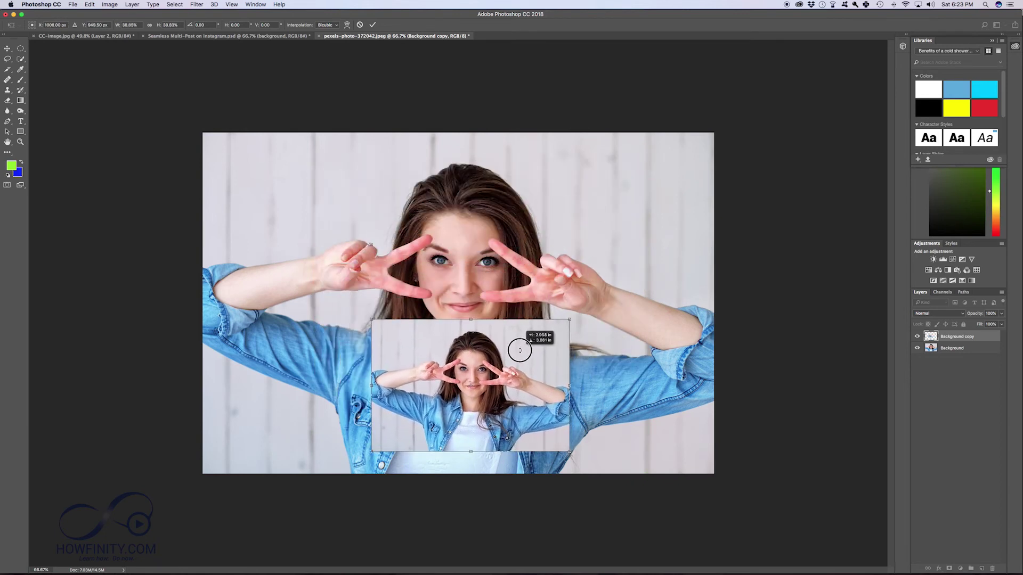
pyautogui.click(371, 28)
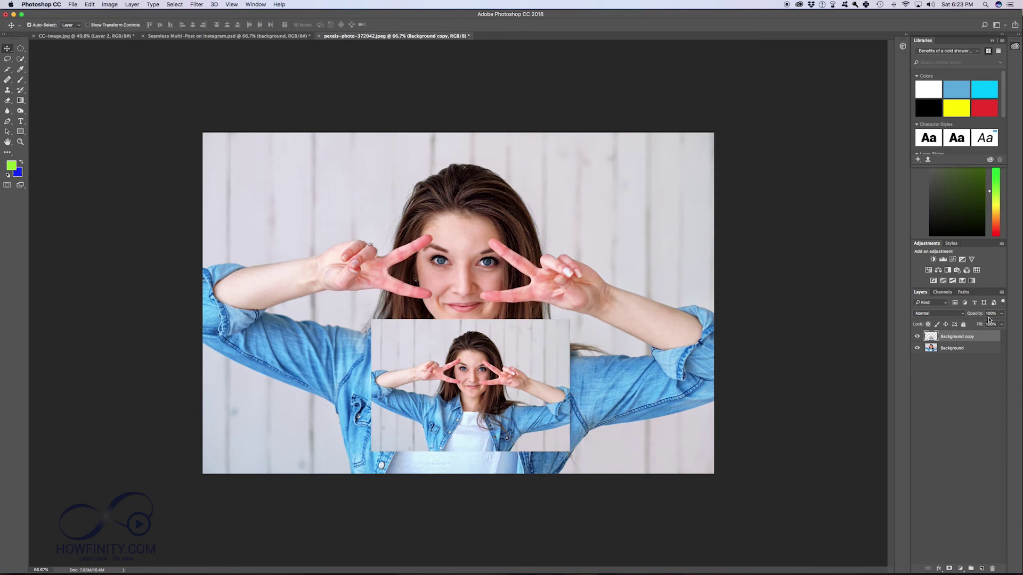
# Lower the Background layer's opacity to about 65%
pyautogui.click(966, 349)
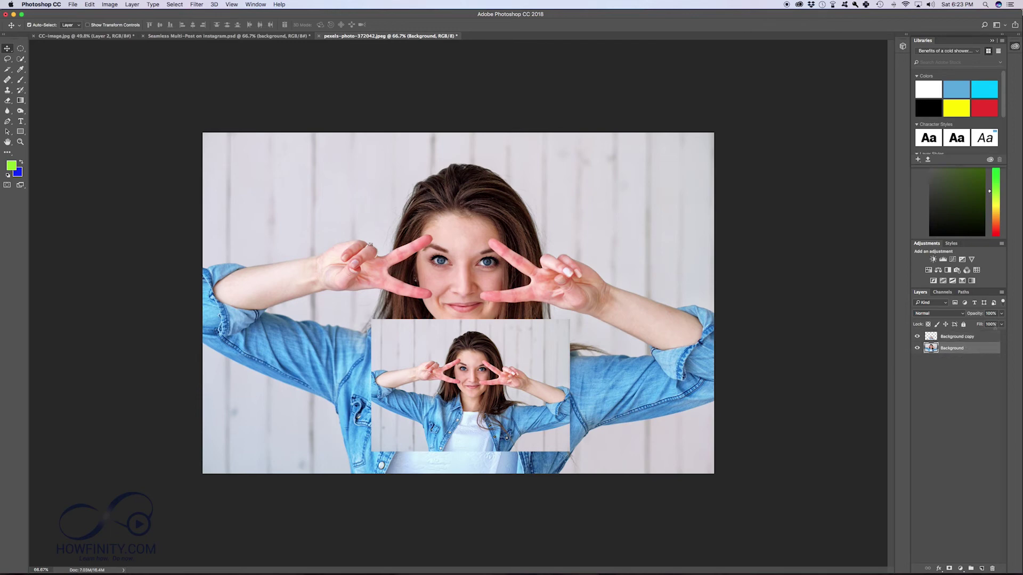
pyautogui.click(1001, 313)
pyautogui.moveTo(981, 325); pyautogui.dragTo(988, 324)
# Move the small Background copy up toward the canvas centre
pyautogui.click(978, 336)
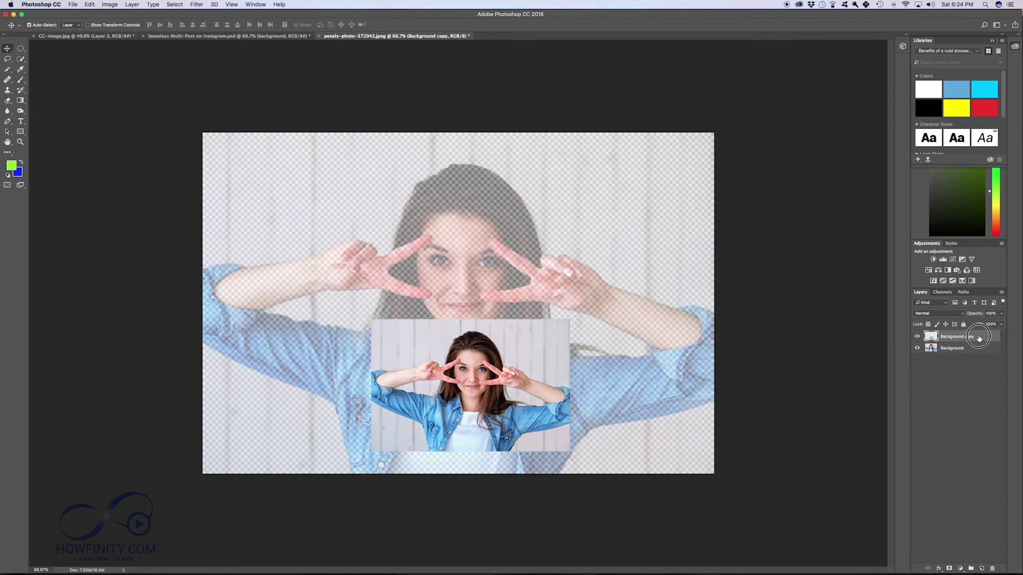
pyautogui.moveTo(501, 354); pyautogui.dragTo(493, 246)
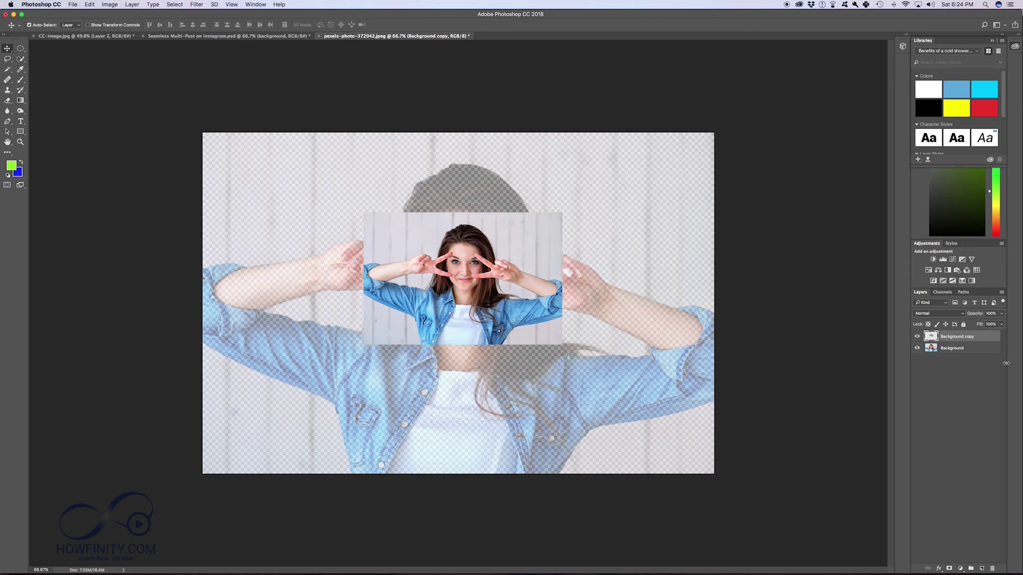
pyautogui.doubleClick(988, 338)
# Apply a 4 px black Inside stroke to Background copy, then deselect the layer
pyautogui.click(494, 359)
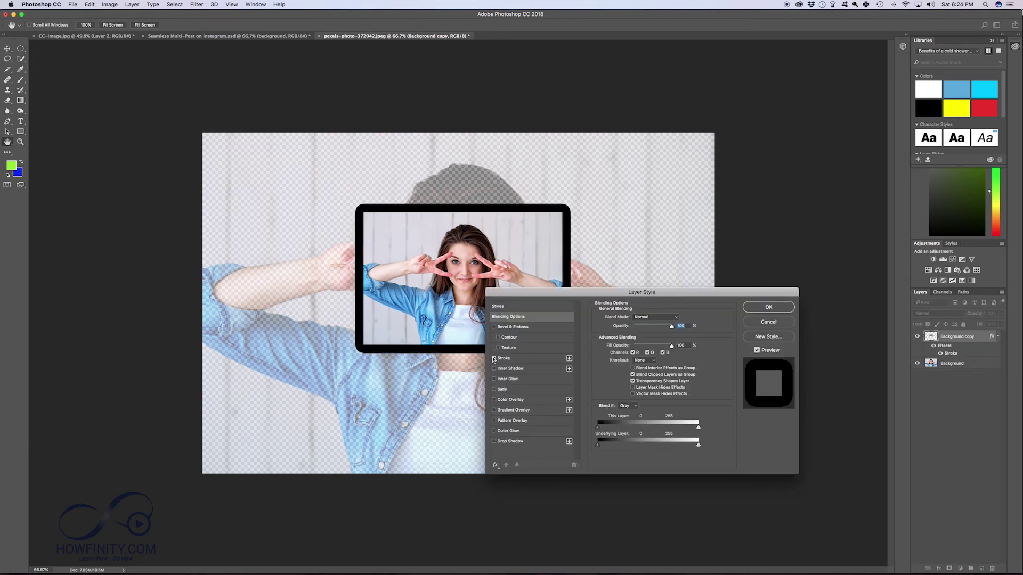
pyautogui.click(523, 359)
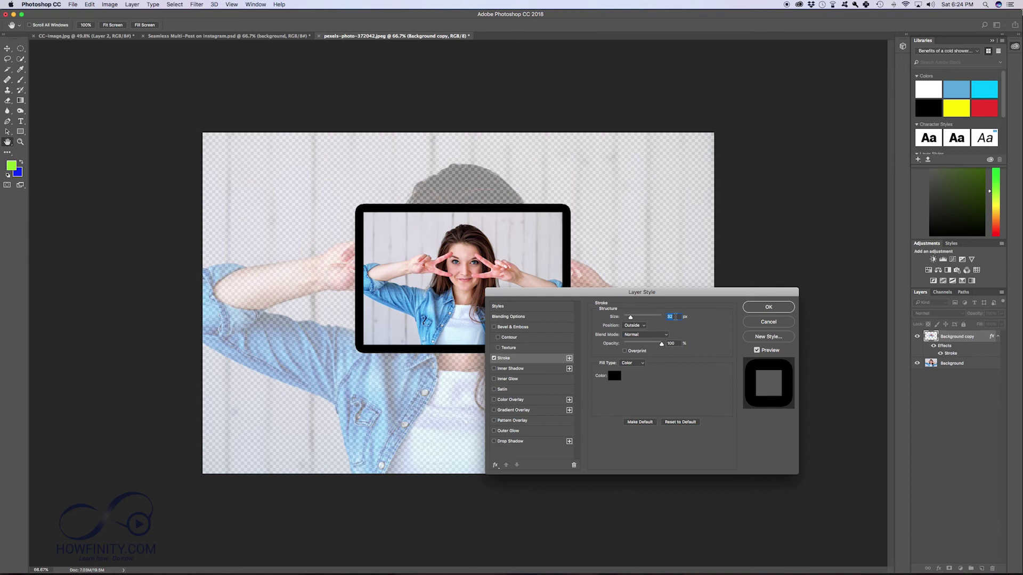
pyautogui.write('4')
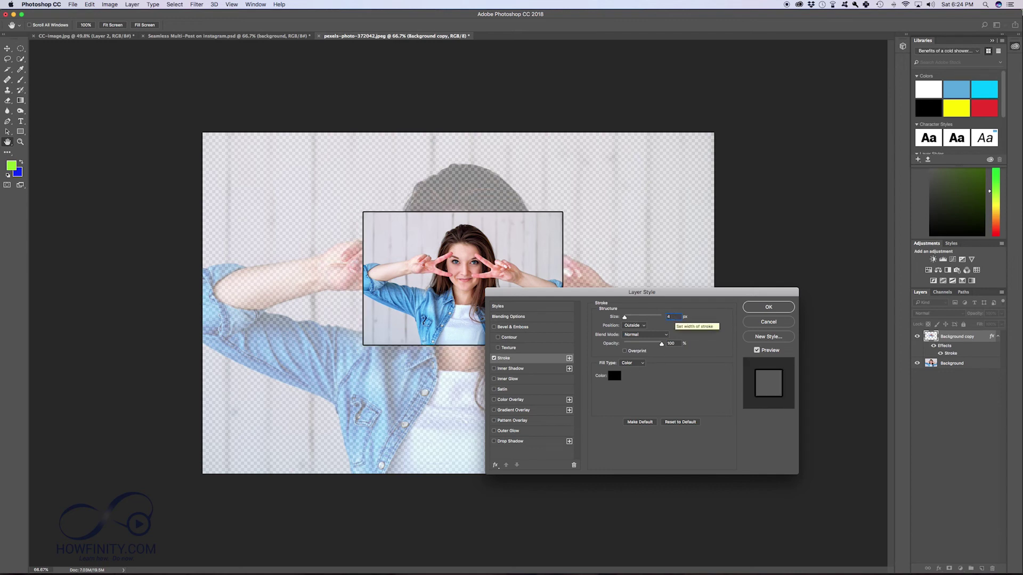
pyautogui.click(634, 325)
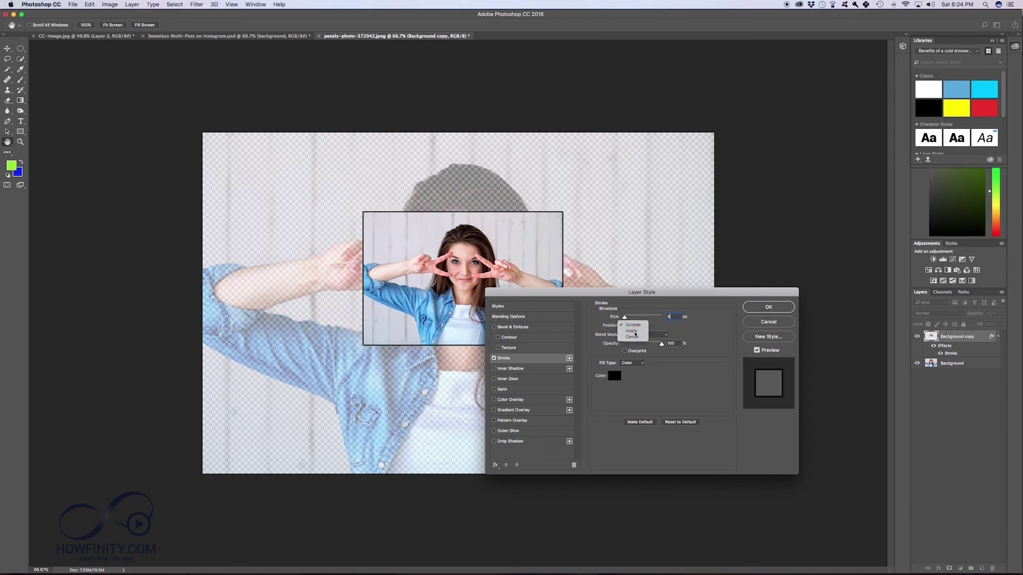
pyautogui.click(634, 333)
pyautogui.click(779, 308)
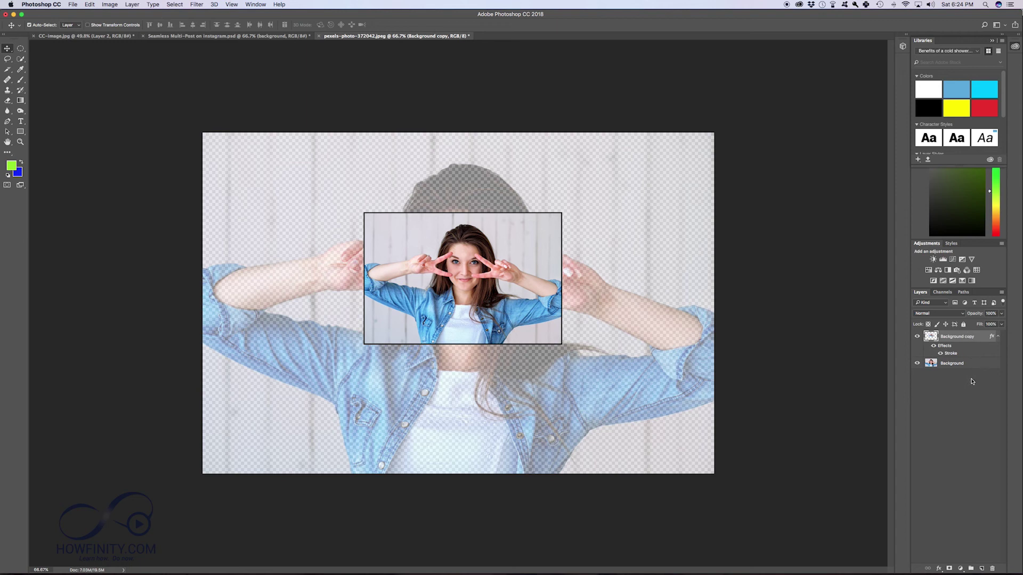
pyautogui.click(955, 403)
# Free-transform the Background copy up to about 206% and nudge it down and slightly left
pyautogui.click(957, 336)
pyautogui.press('super+t')
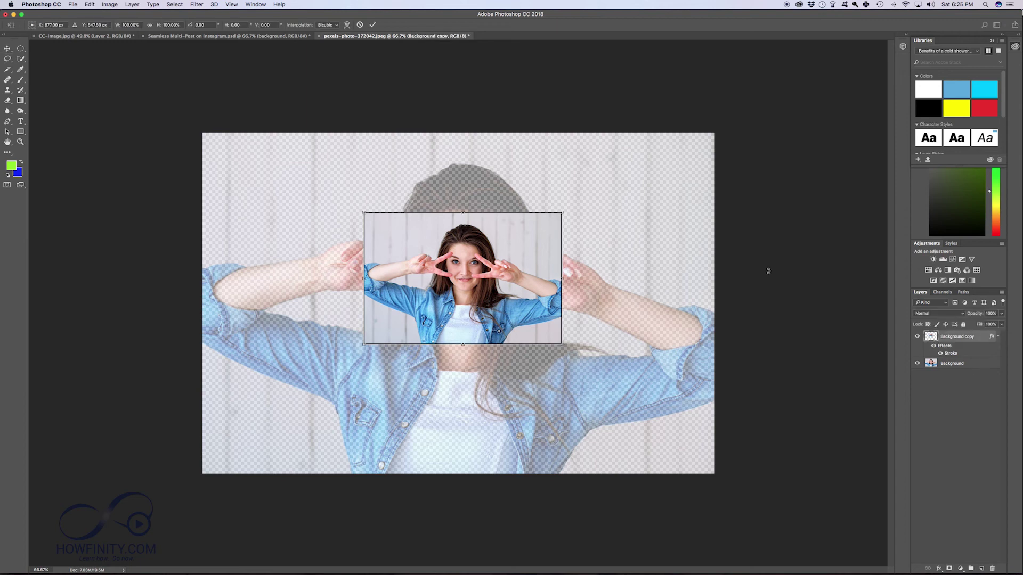
pyautogui.moveTo(561, 213); pyautogui.dragTo(680, 134)
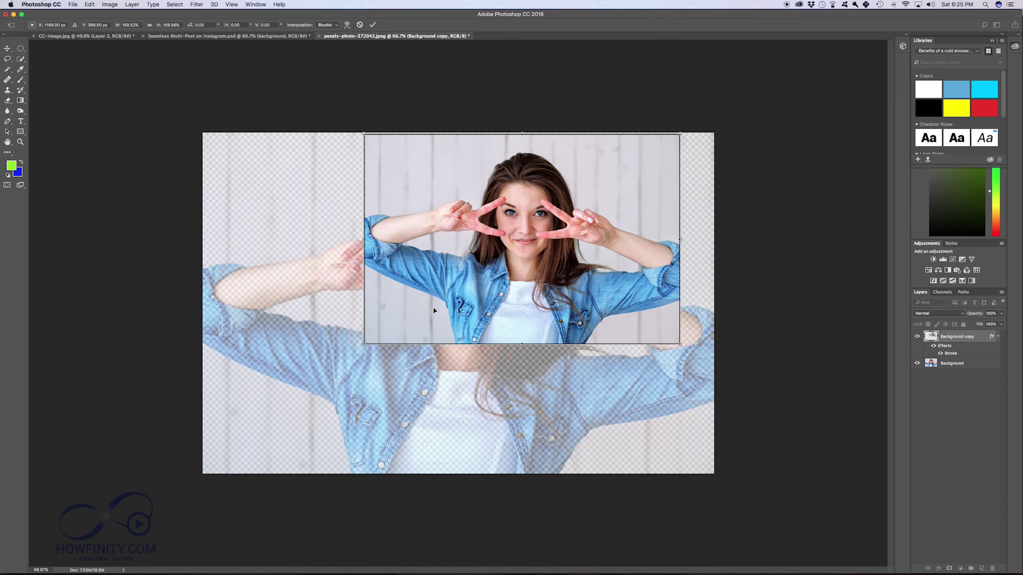
pyautogui.moveTo(365, 346); pyautogui.dragTo(274, 406)
pyautogui.moveTo(426, 286); pyautogui.dragTo(420, 314)
pyautogui.press('Return')
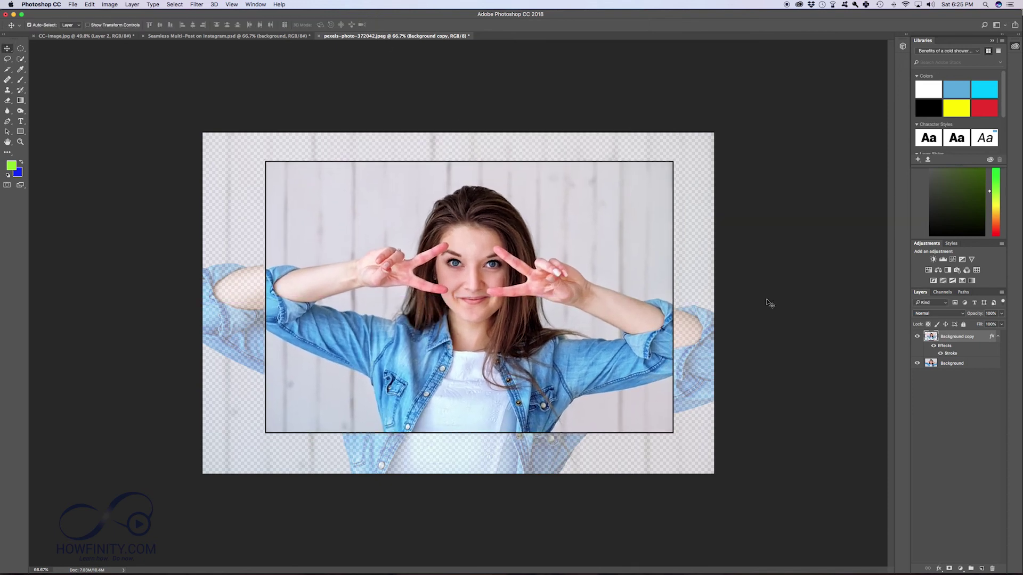
pyautogui.doubleClick(983, 367)
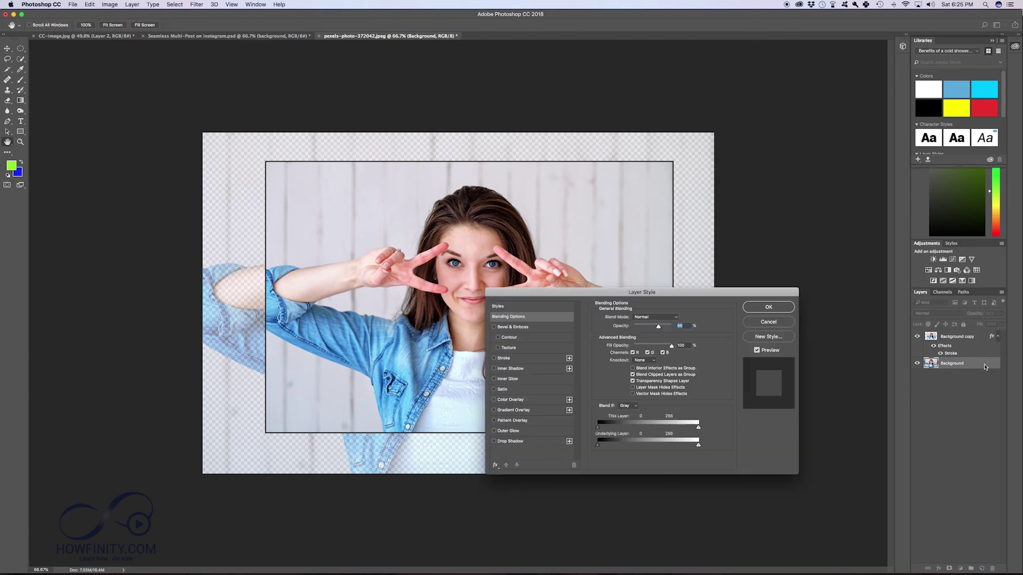
# Apply a Satin layer style at 66% opacity to the Background layer
pyautogui.moveTo(544, 292); pyautogui.dragTo(685, 278)
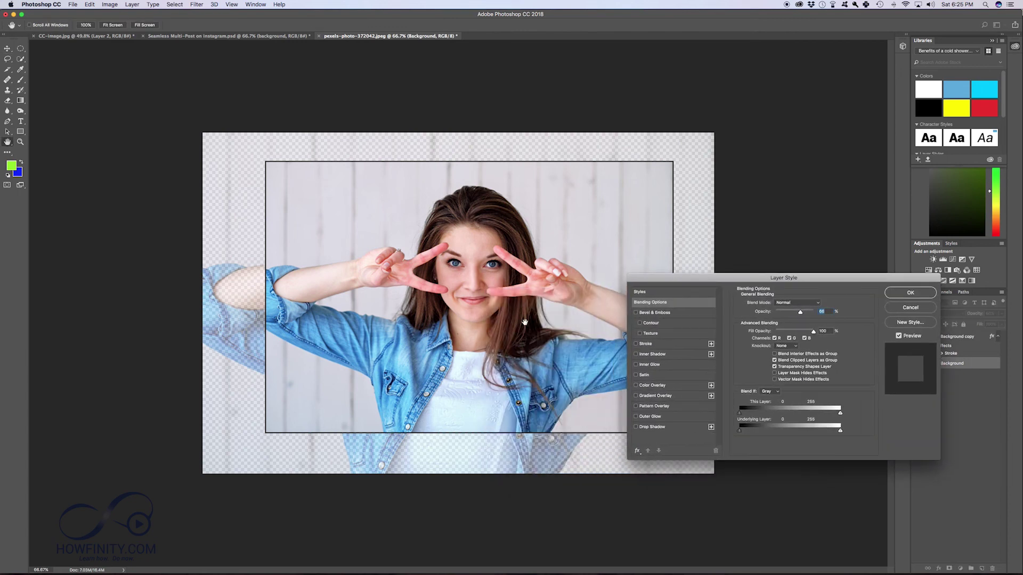
pyautogui.click(647, 375)
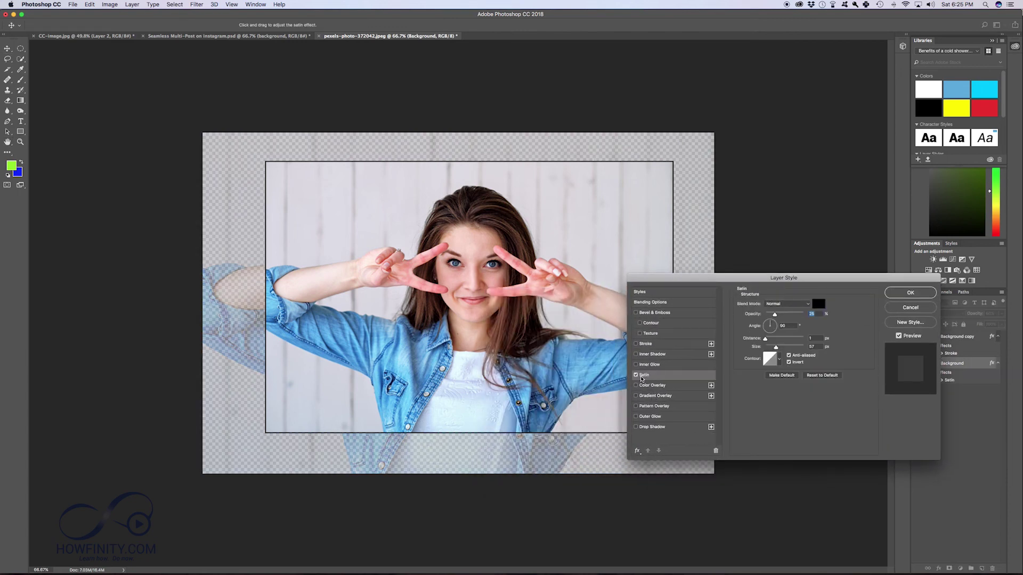
pyautogui.write('66')
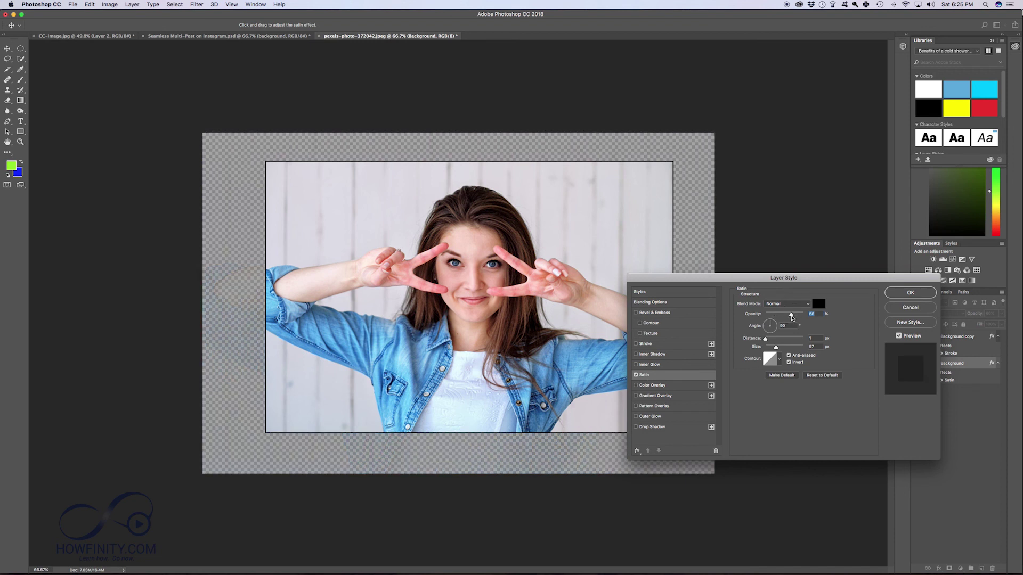
pyautogui.click(895, 294)
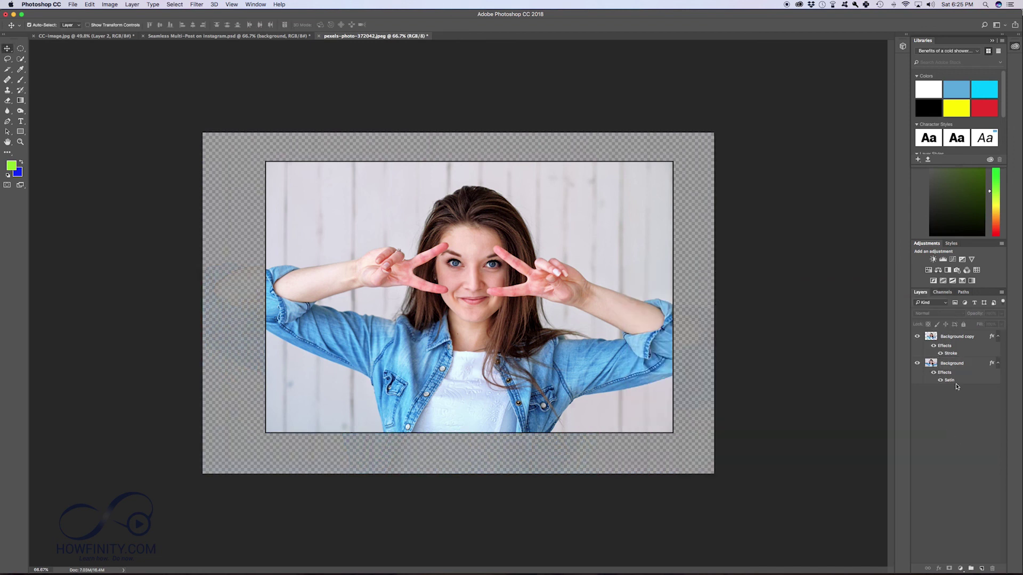